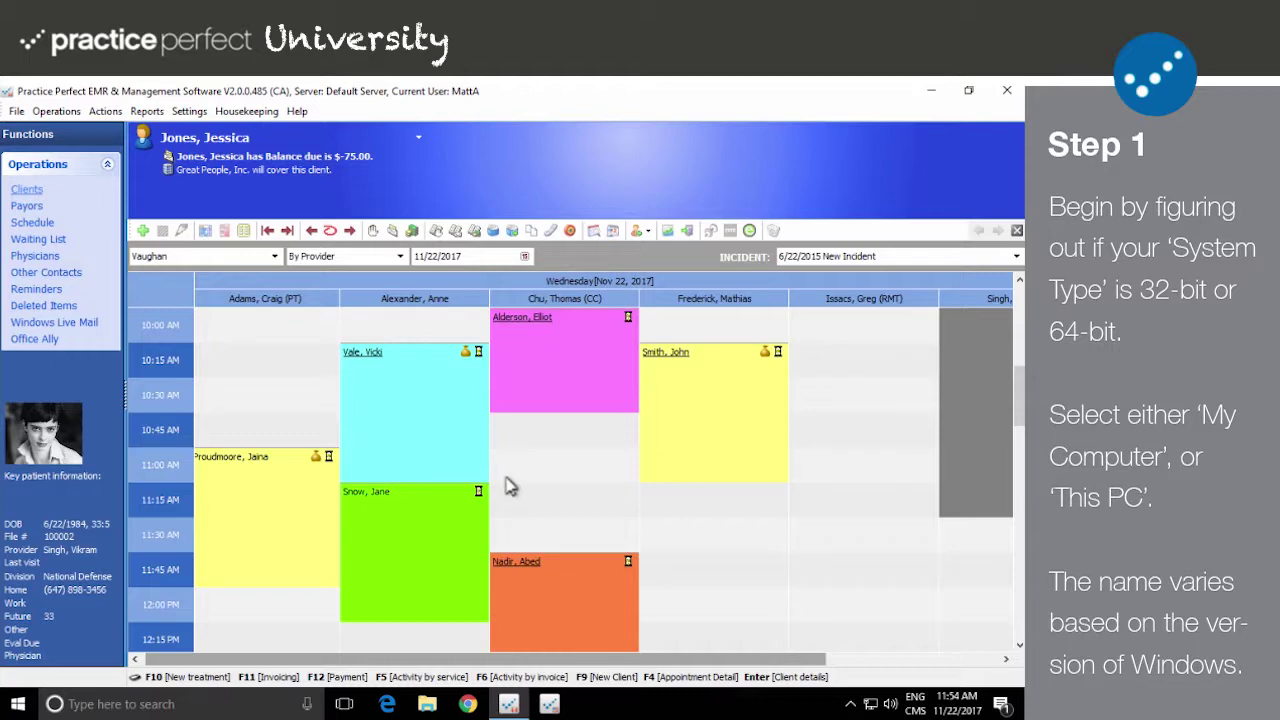
# Open This PC's Properties in File Explorer to confirm the system type is 64-bit
pyautogui.click(428, 705)
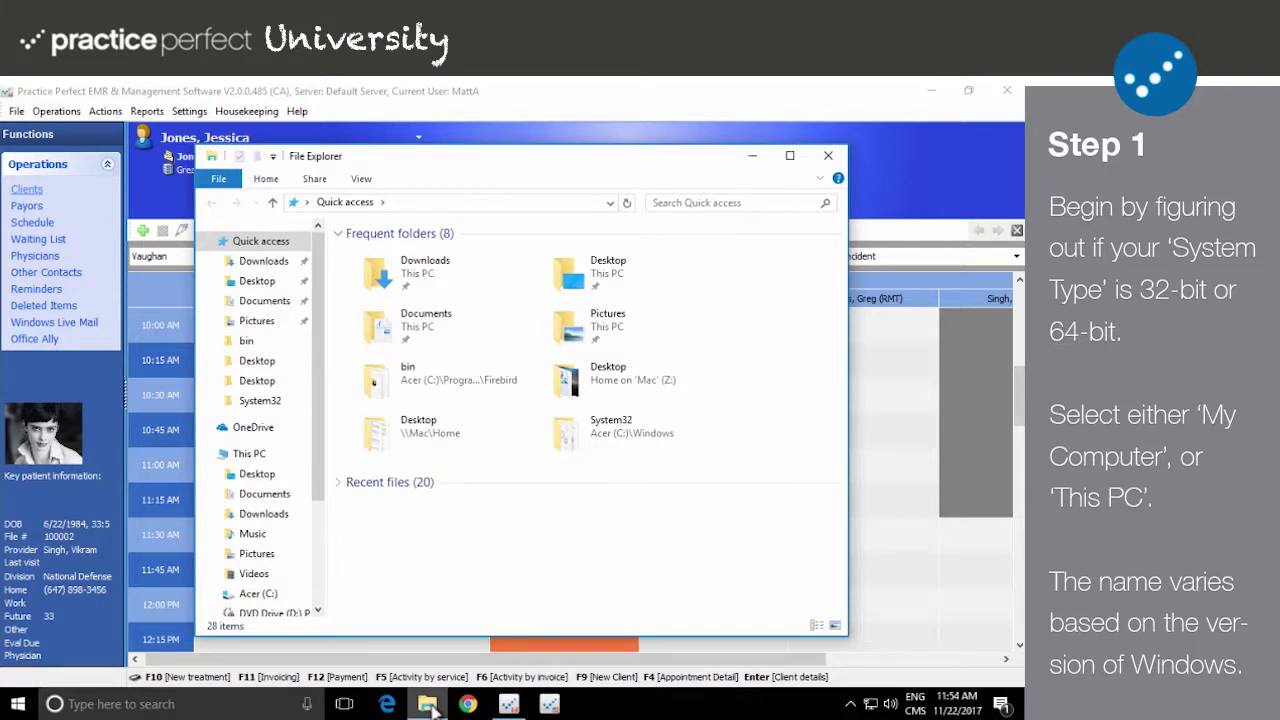
pyautogui.moveTo(249, 454)
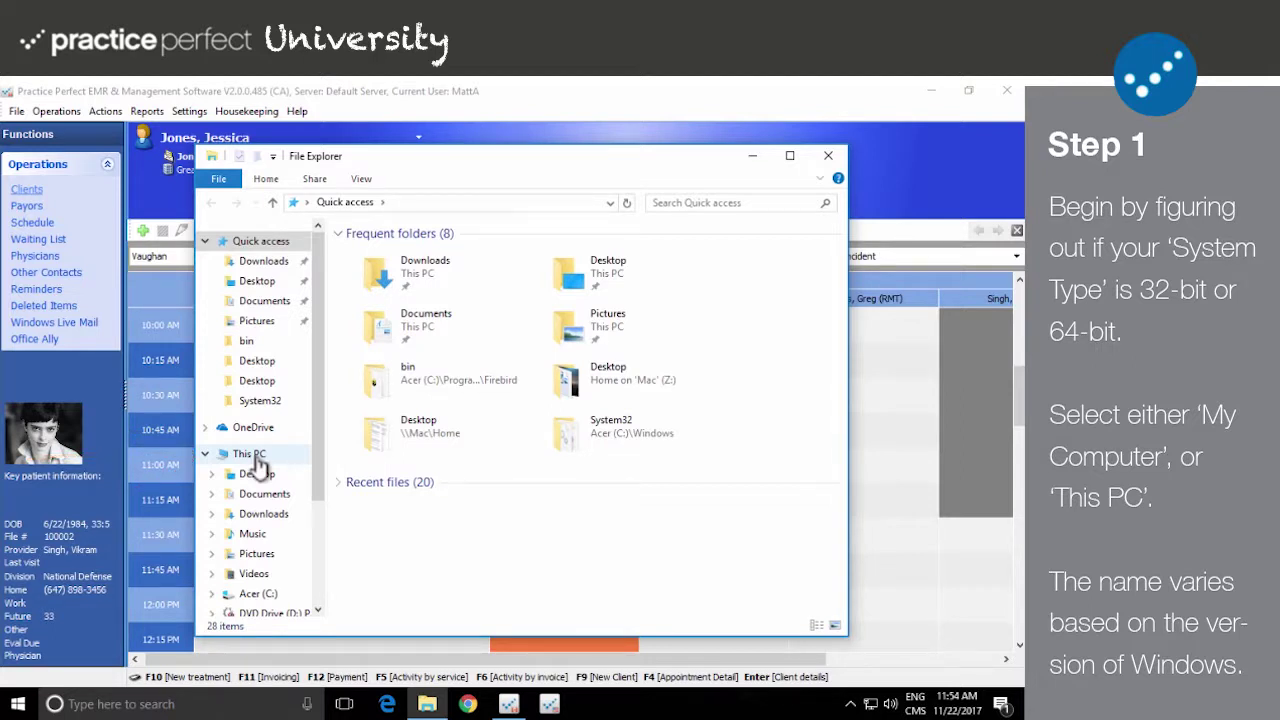
pyautogui.click(250, 455)
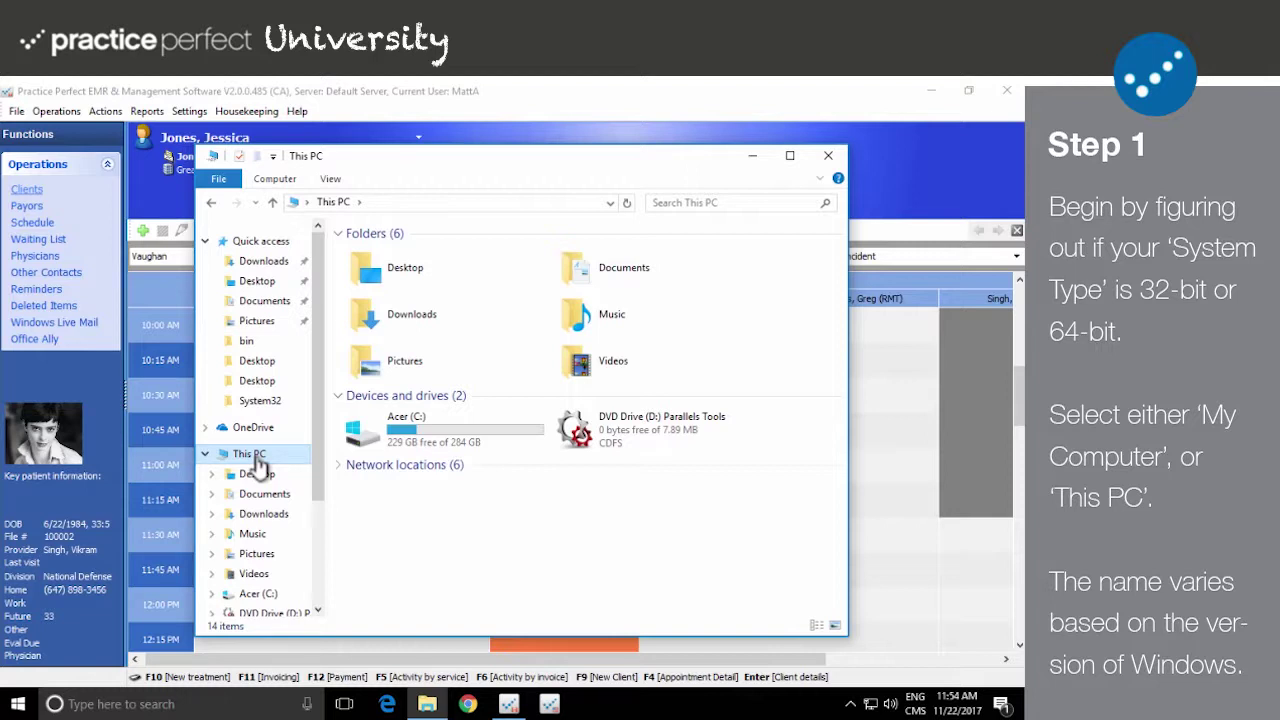
pyautogui.rightClick(256, 458)
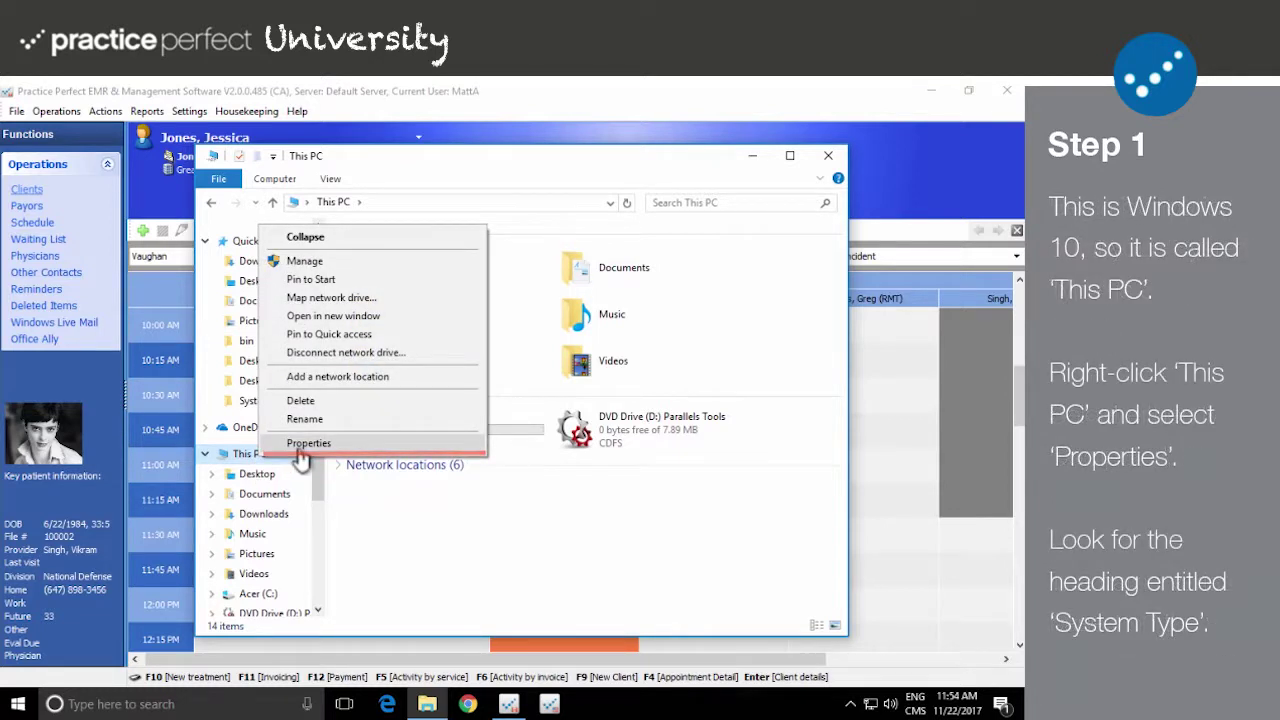
pyautogui.click(301, 452)
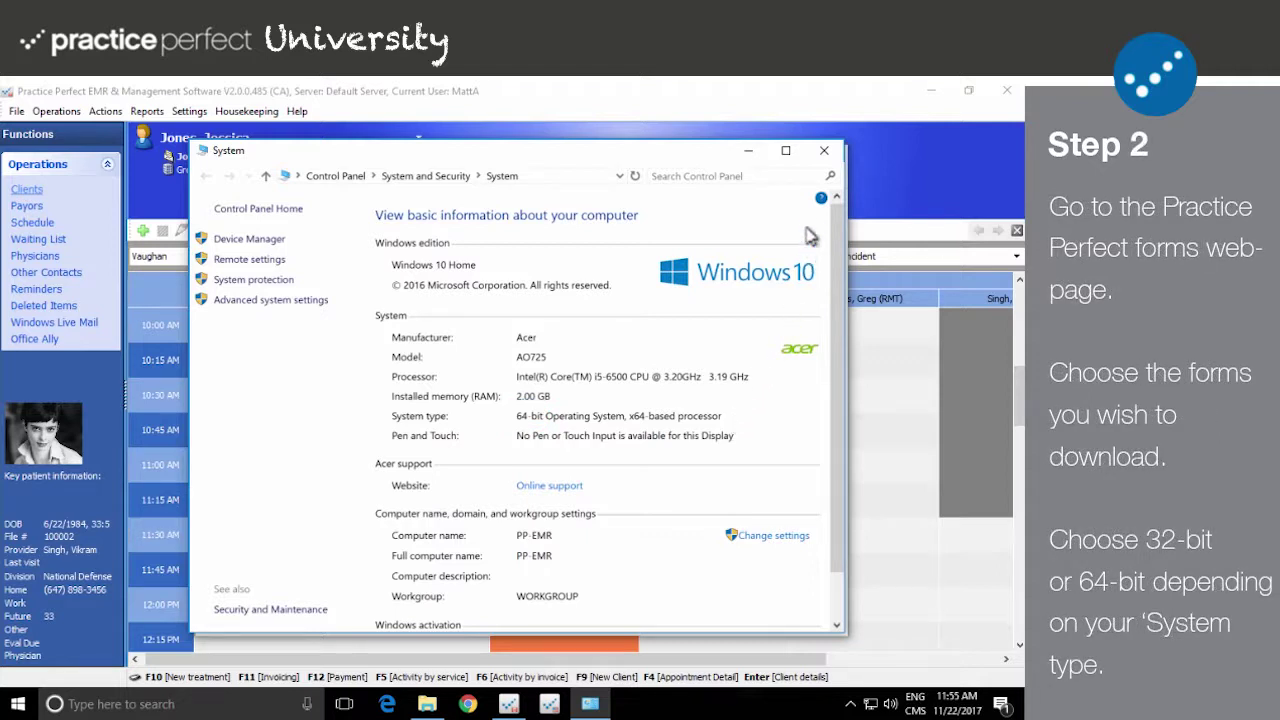
# Close the System and This PC windows, then open Help > Integrated forms update in Practice Perfect
pyautogui.click(821, 155)
pyautogui.click(820, 158)
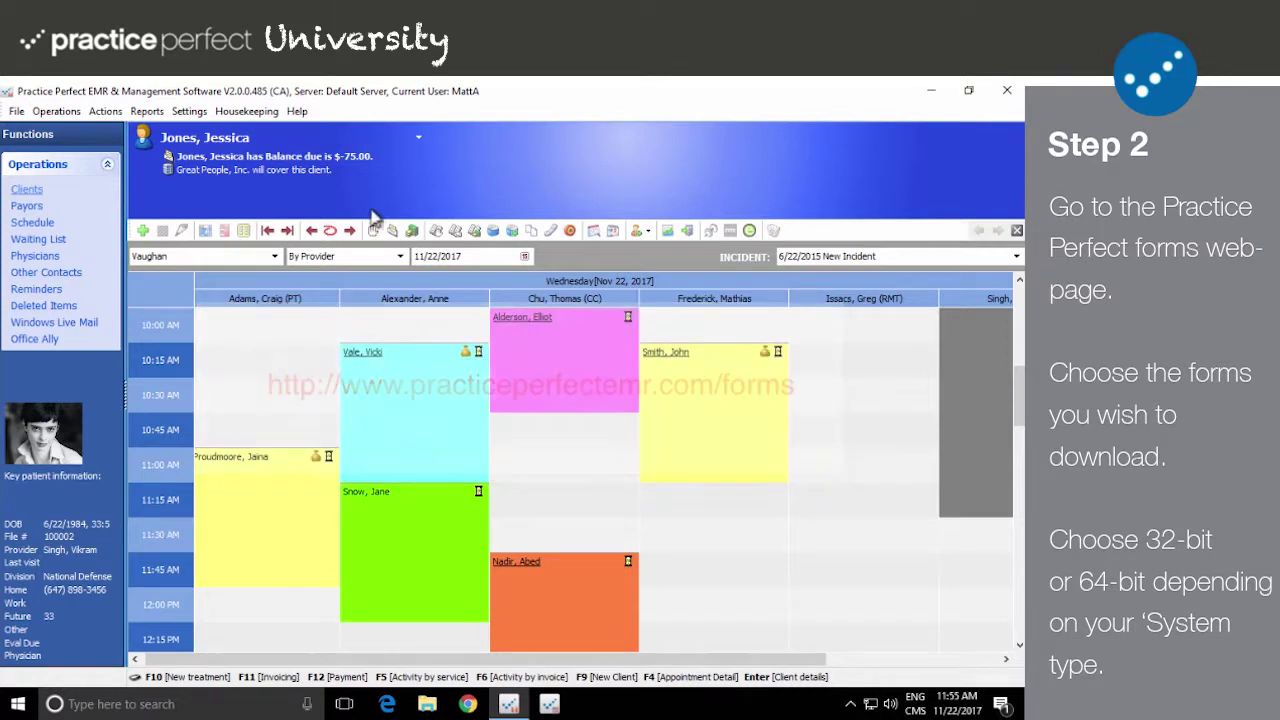
pyautogui.click(298, 112)
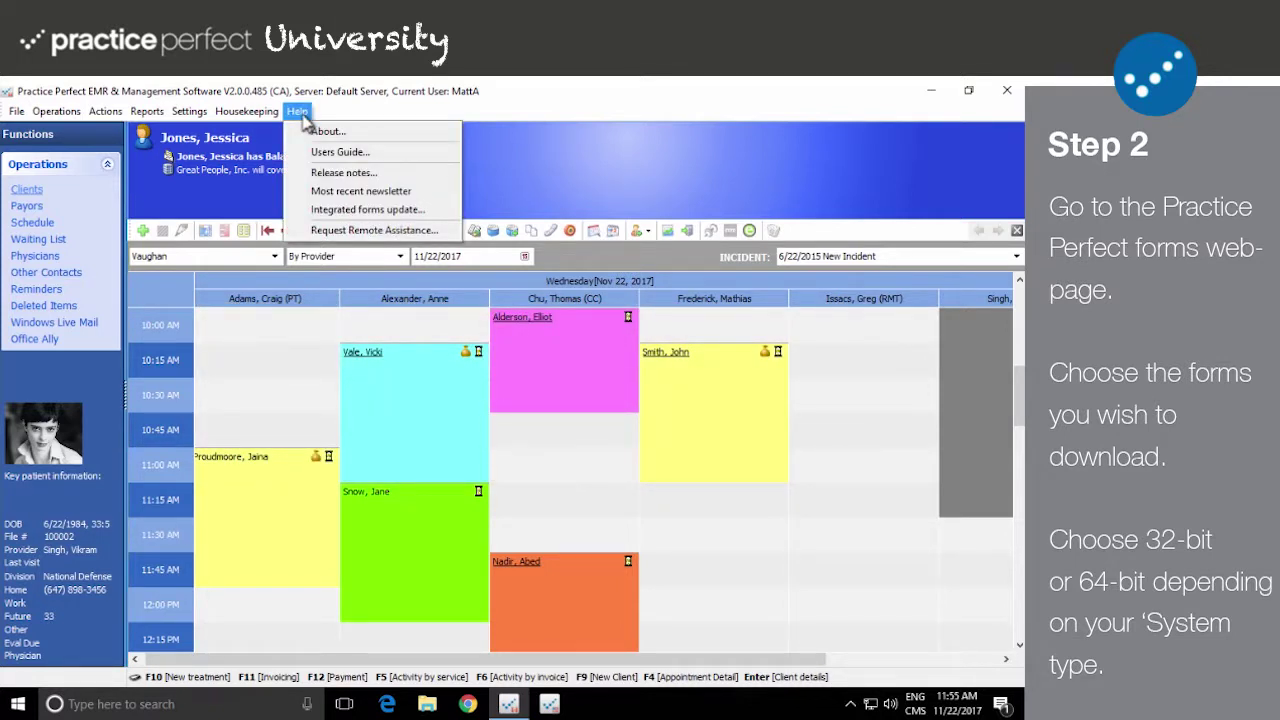
pyautogui.click(343, 210)
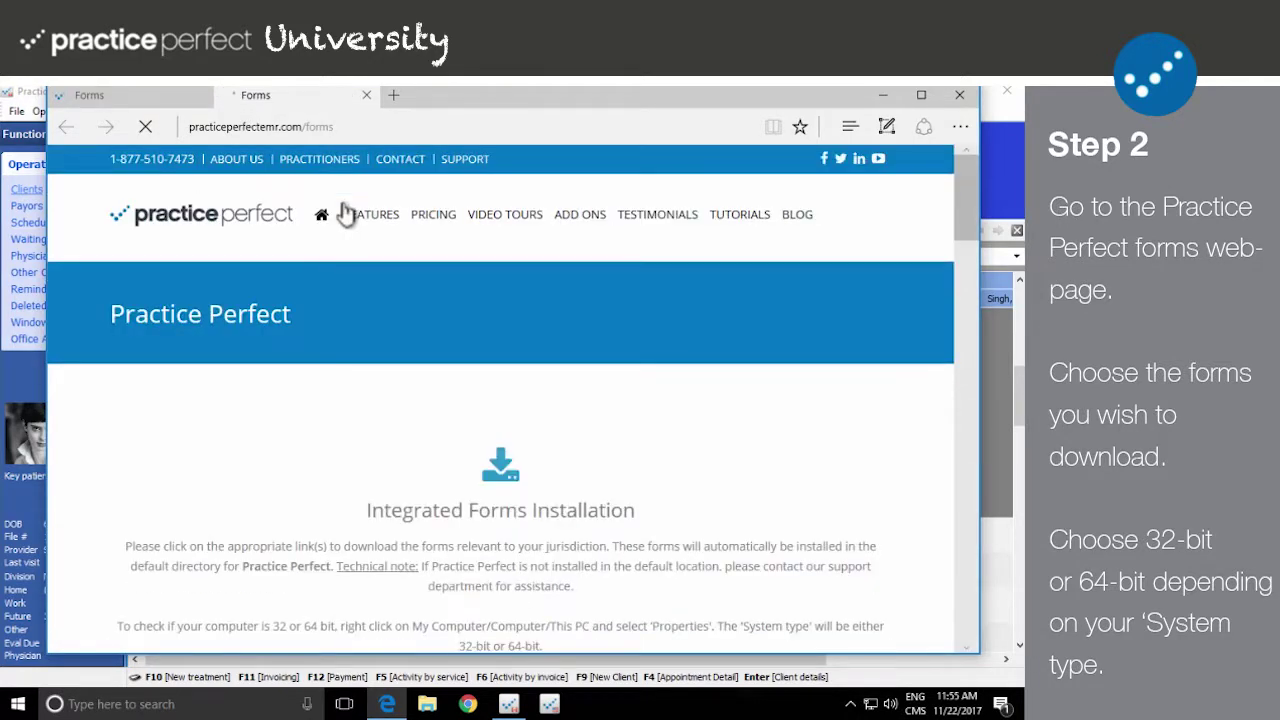
# Save the Clinical Test Forms MS-Word 64-bit installer, clinical-word-x86.exe, to the Desktop
pyautogui.scroll(-1, 357, 277)
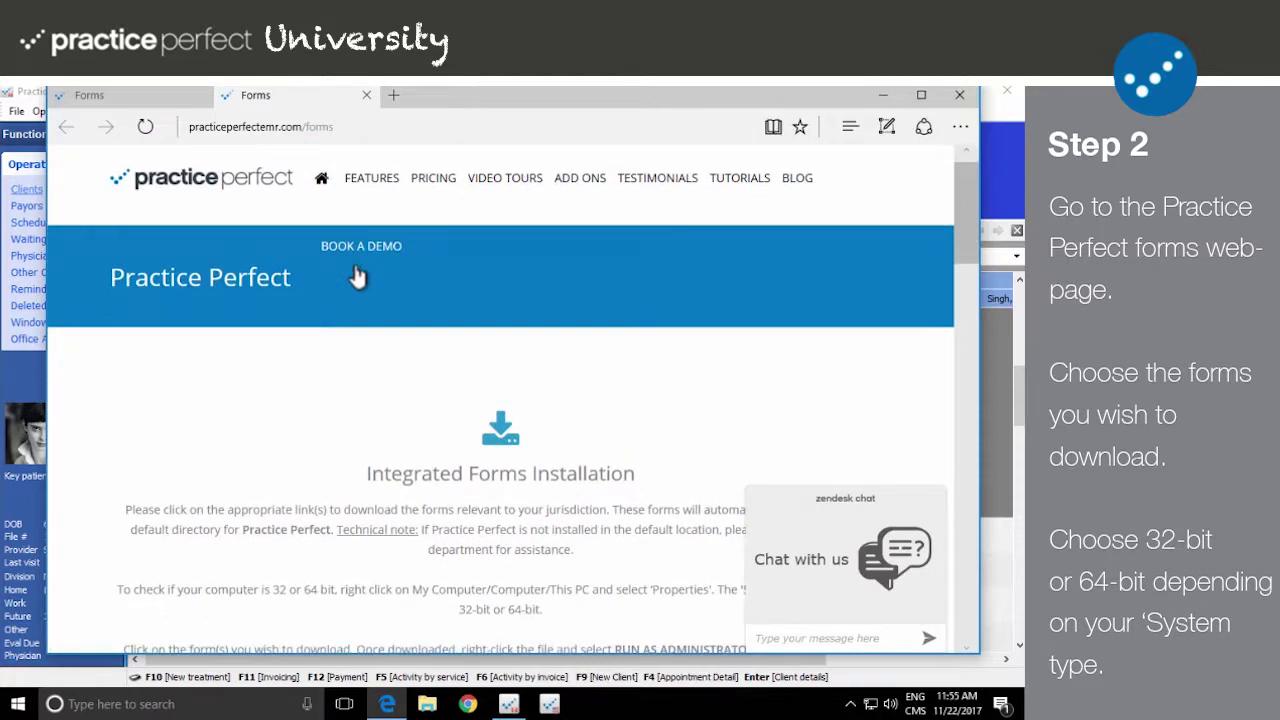
pyautogui.scroll(-5, 357, 277)
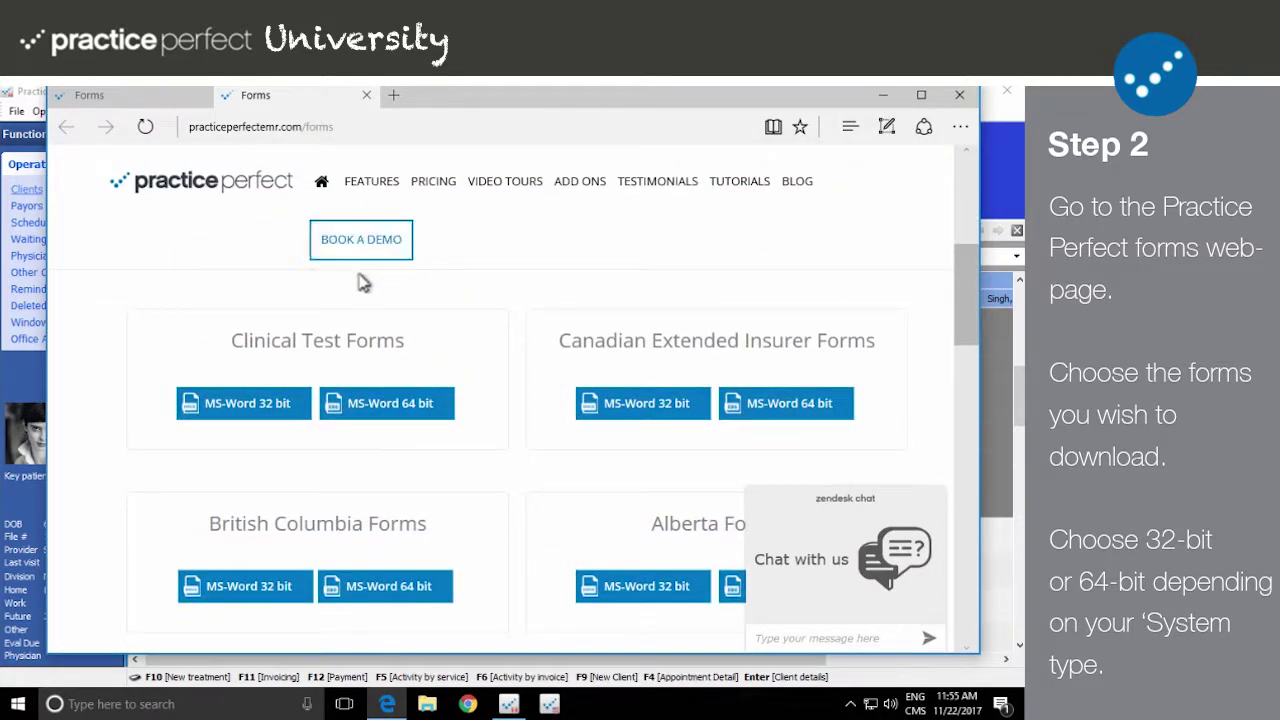
pyautogui.click(409, 414)
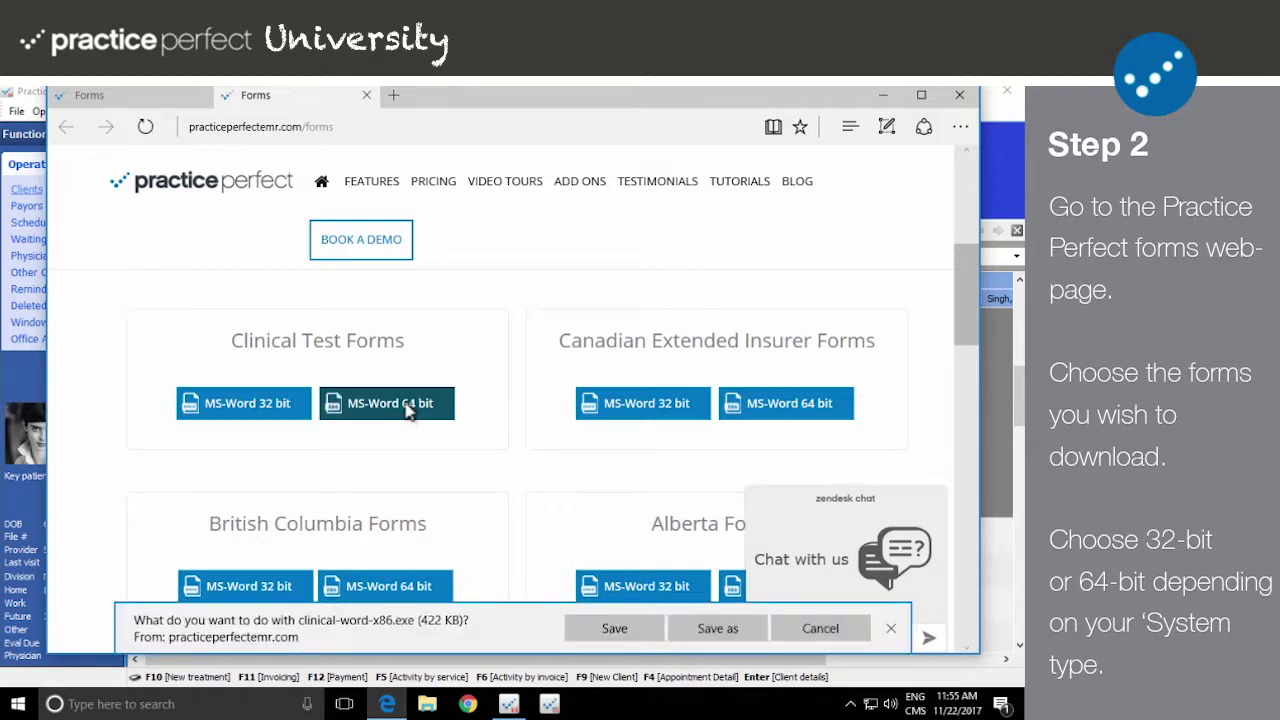
pyautogui.click(703, 628)
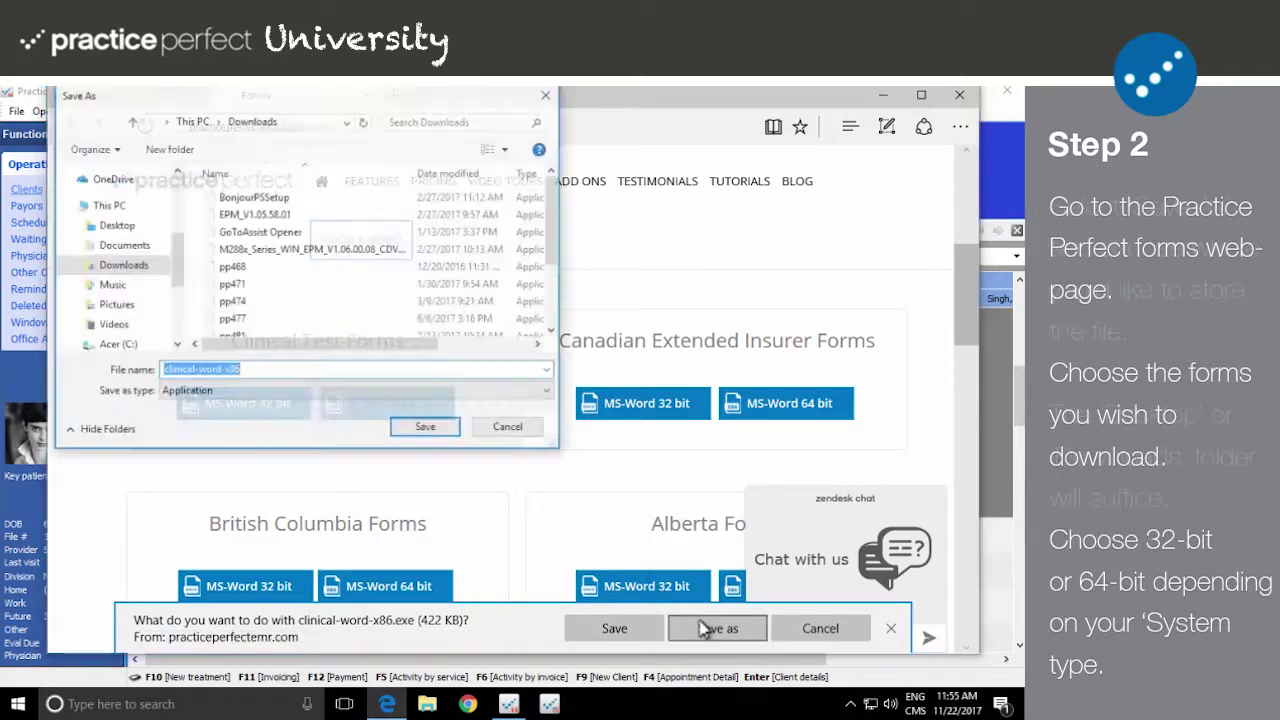
pyautogui.click(138, 230)
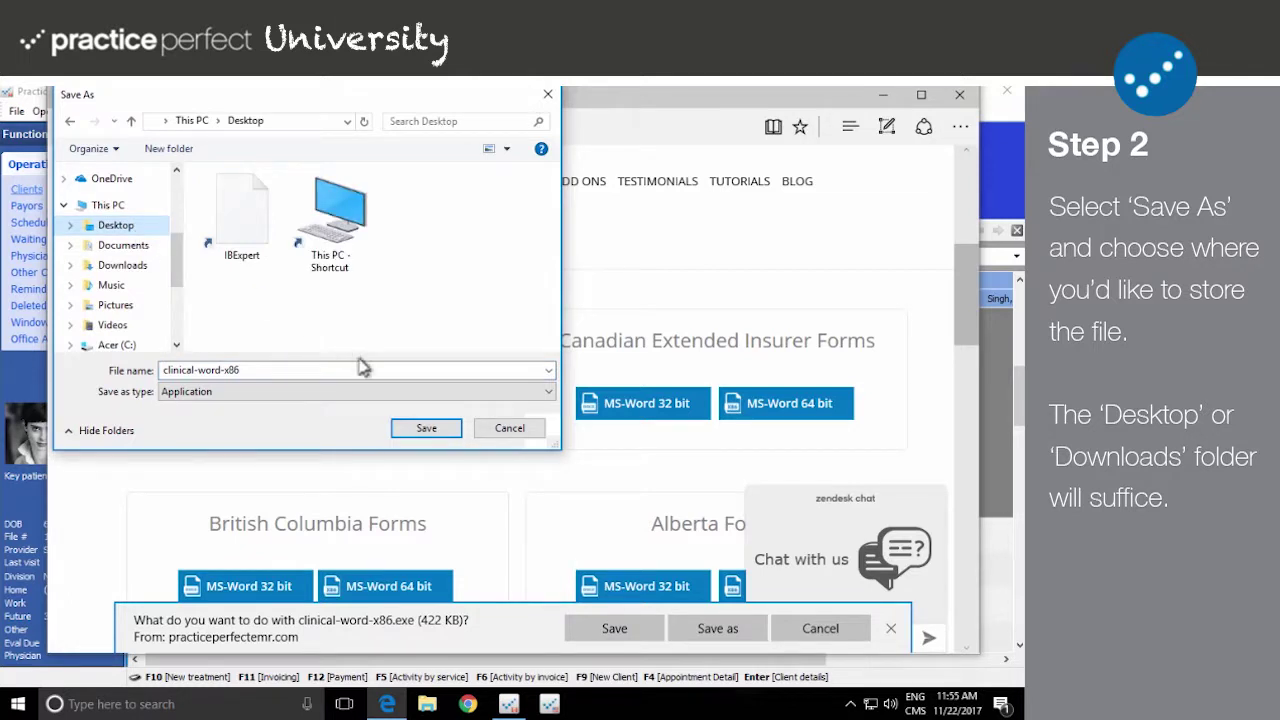
pyautogui.click(426, 428)
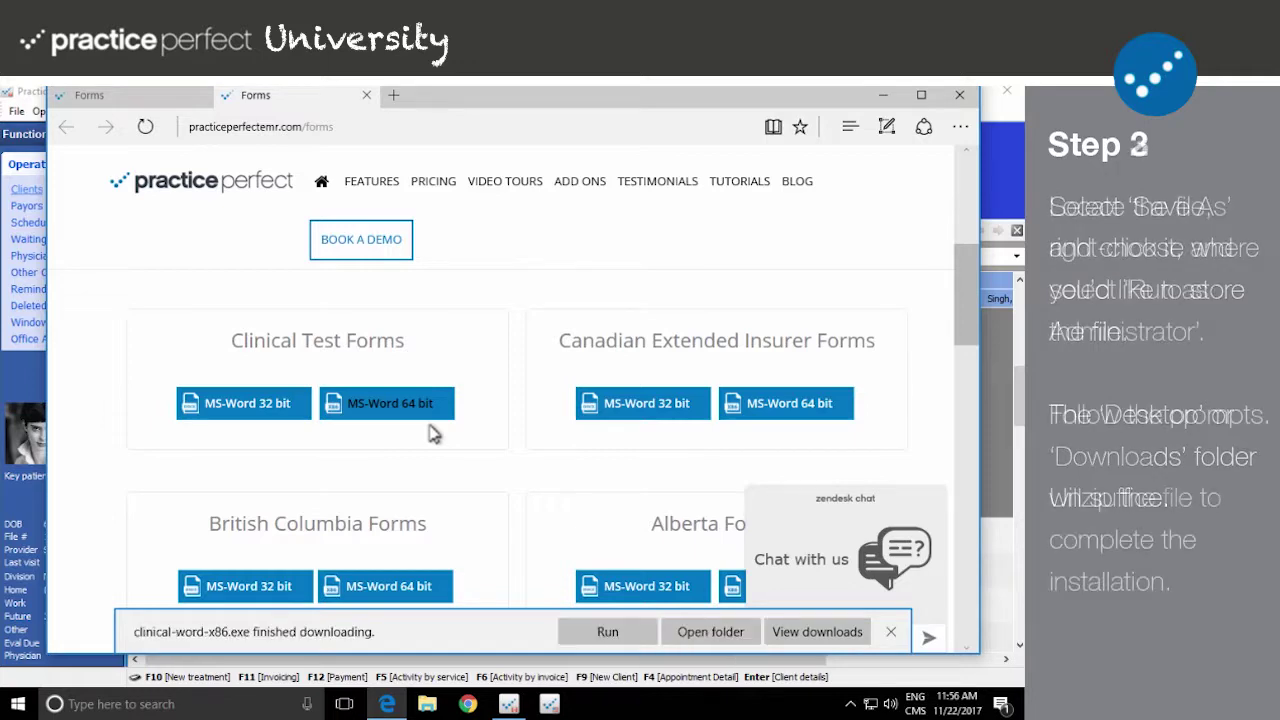
# Run clinical-word-x86.exe as administrator and unzip its 18 form files into the templates folder
pyautogui.click(883, 95)
pyautogui.click(922, 94)
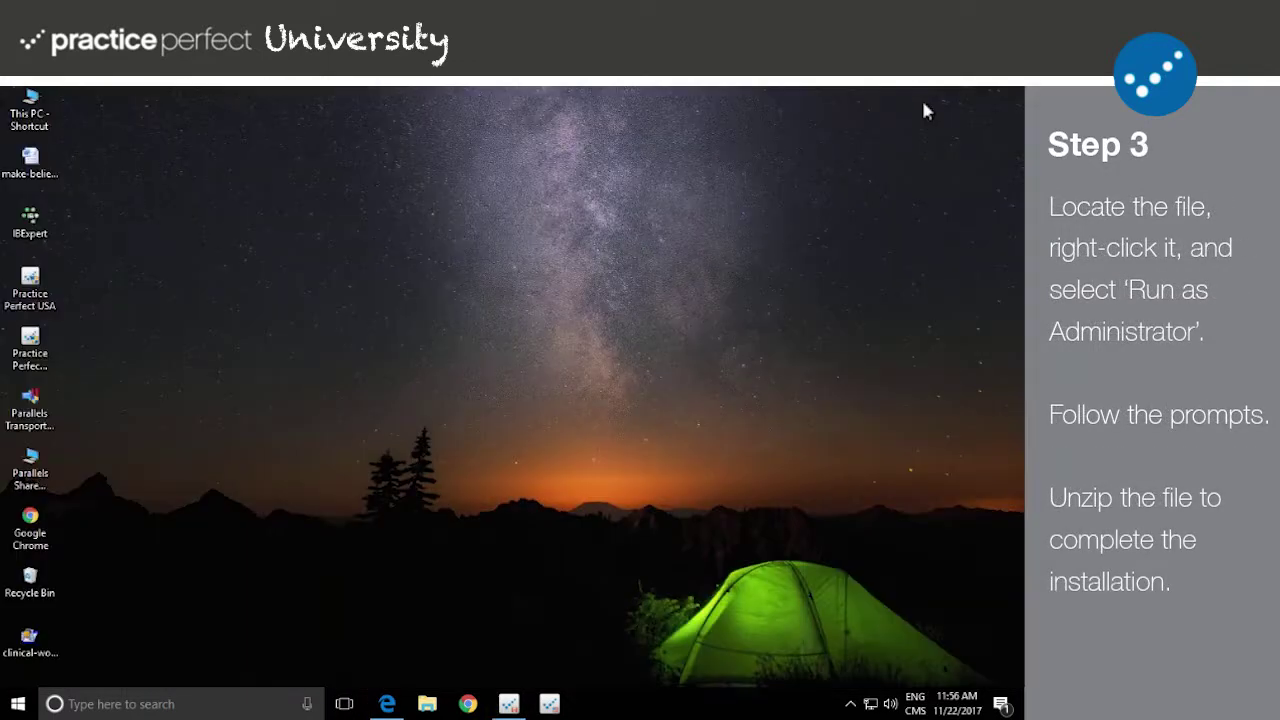
pyautogui.rightClick(30, 645)
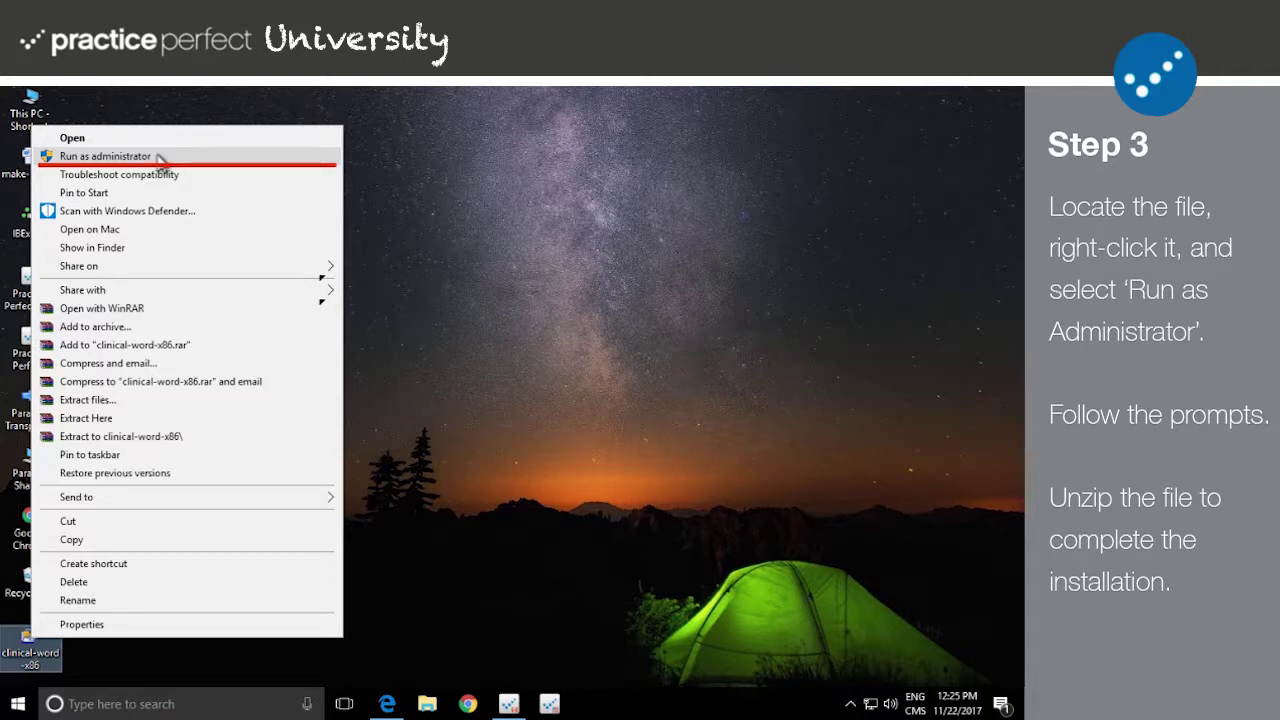
pyautogui.click(160, 157)
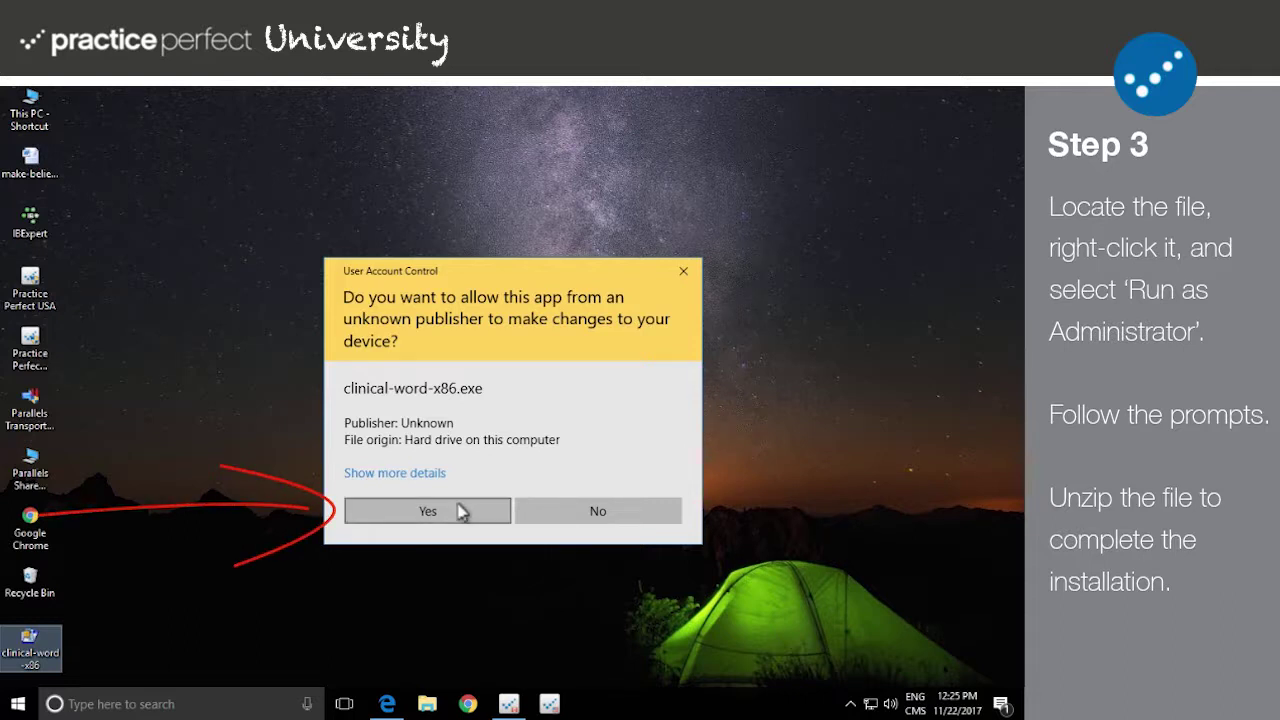
pyautogui.click(460, 512)
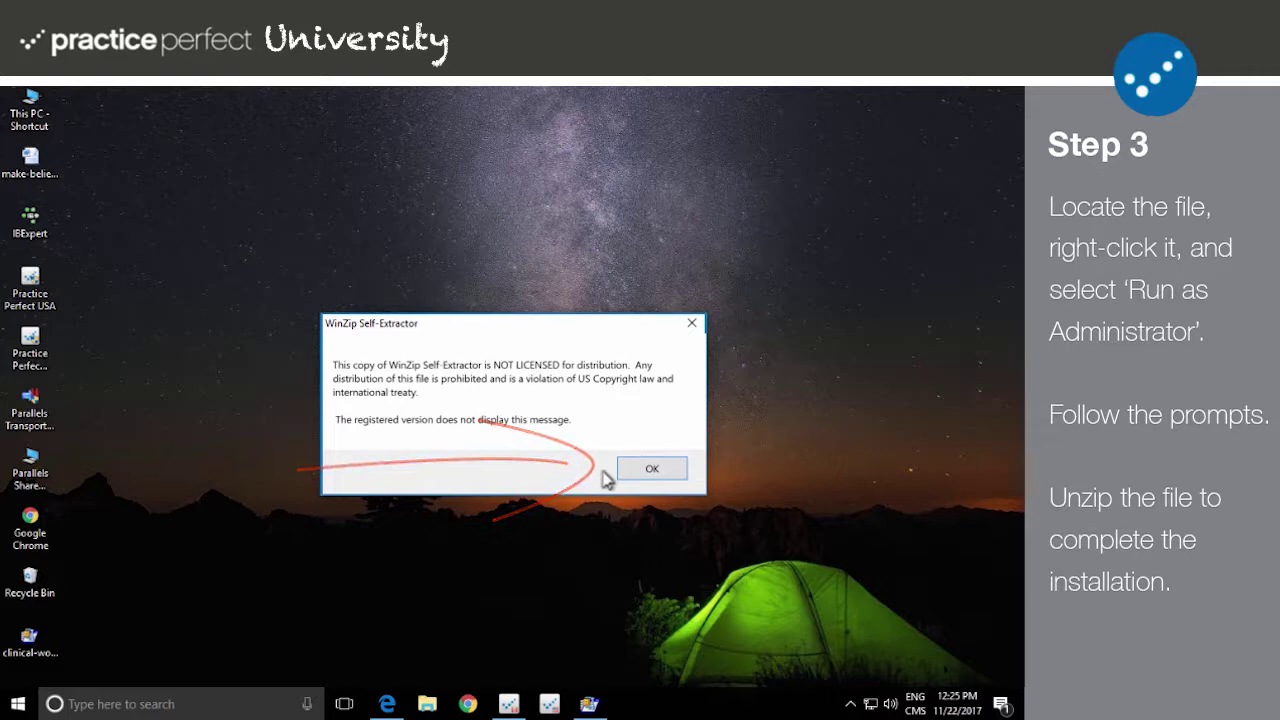
pyautogui.click(651, 469)
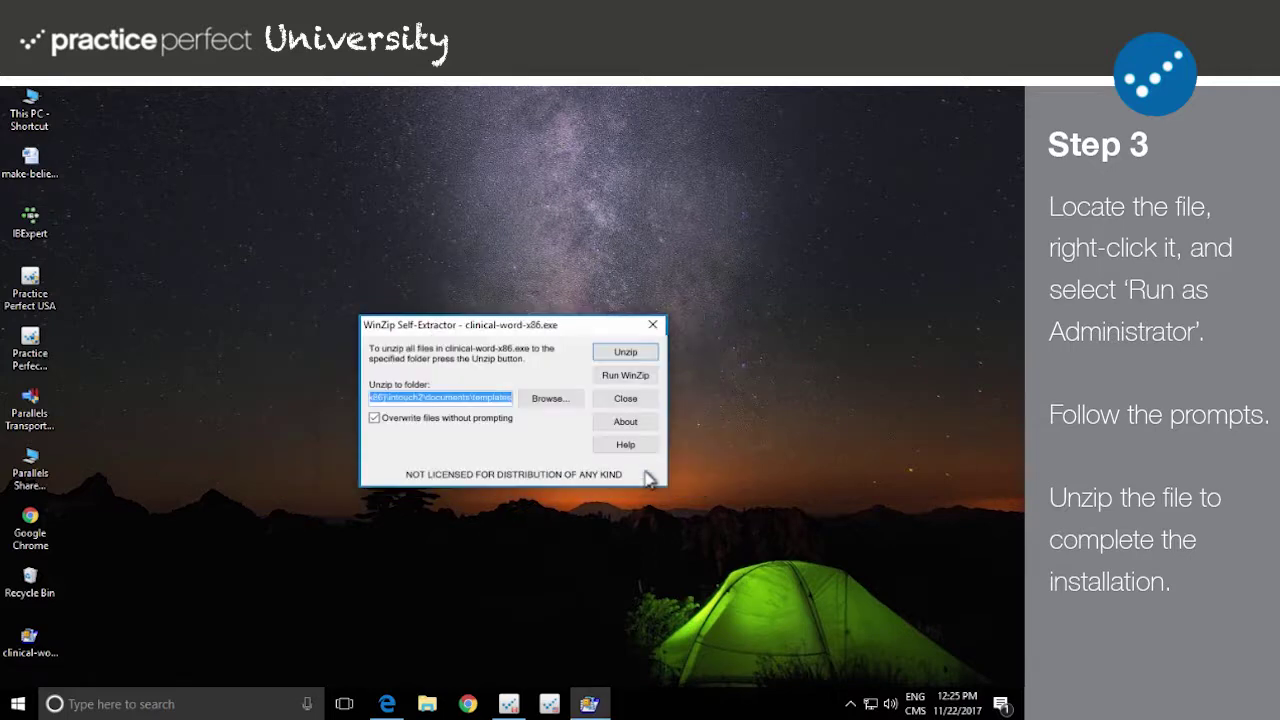
pyautogui.click(625, 352)
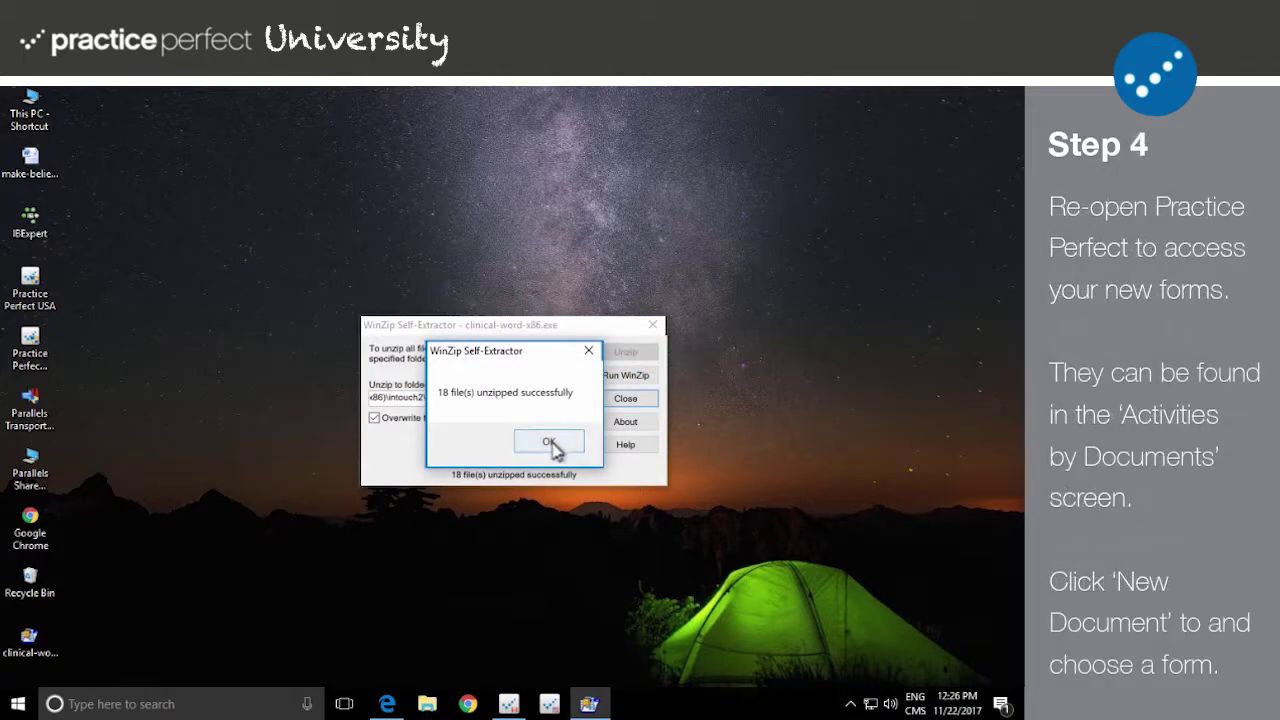
# Close WinZip and open the client's detail record in Practice Perfect
pyautogui.click(549, 442)
pyautogui.click(653, 325)
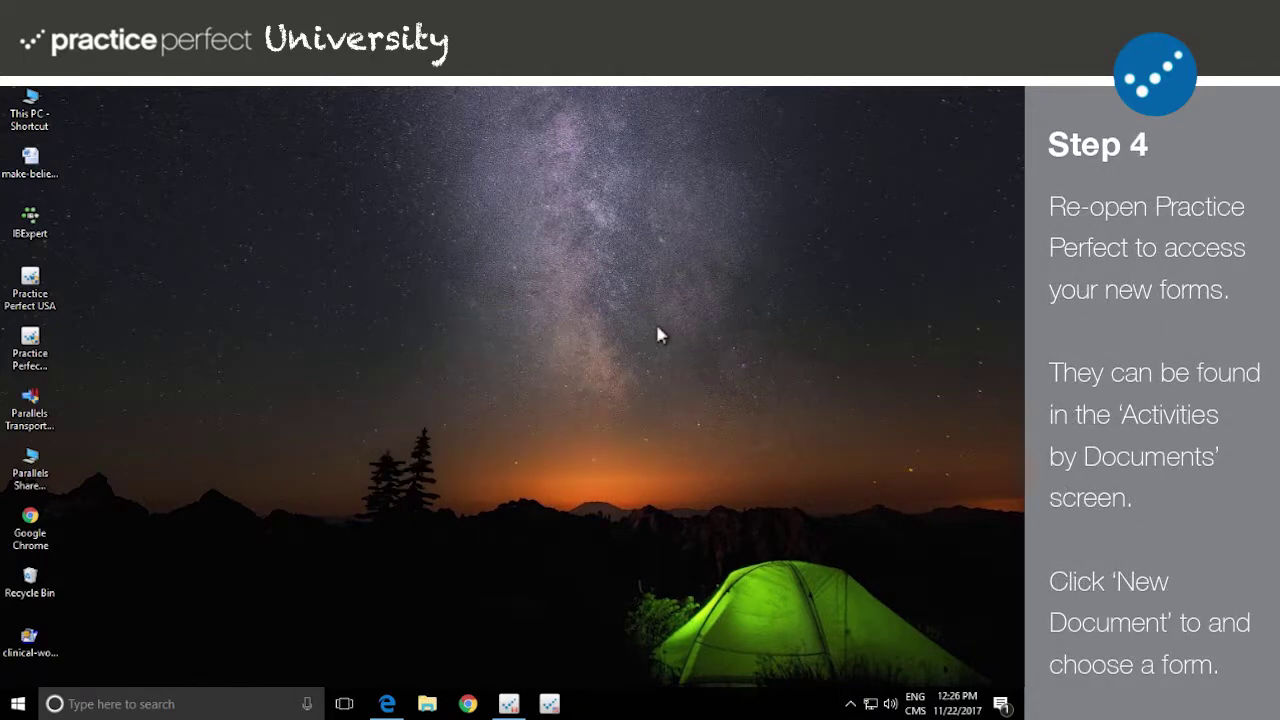
pyautogui.click(512, 705)
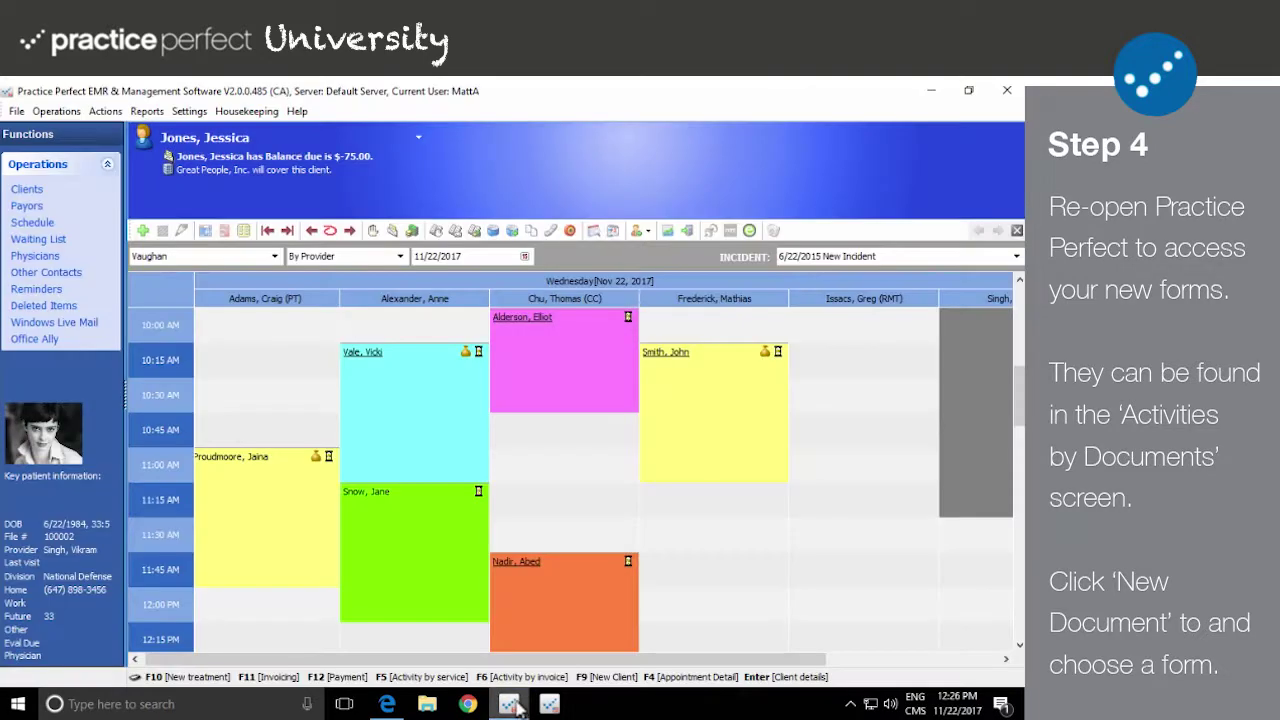
pyautogui.click(16, 111)
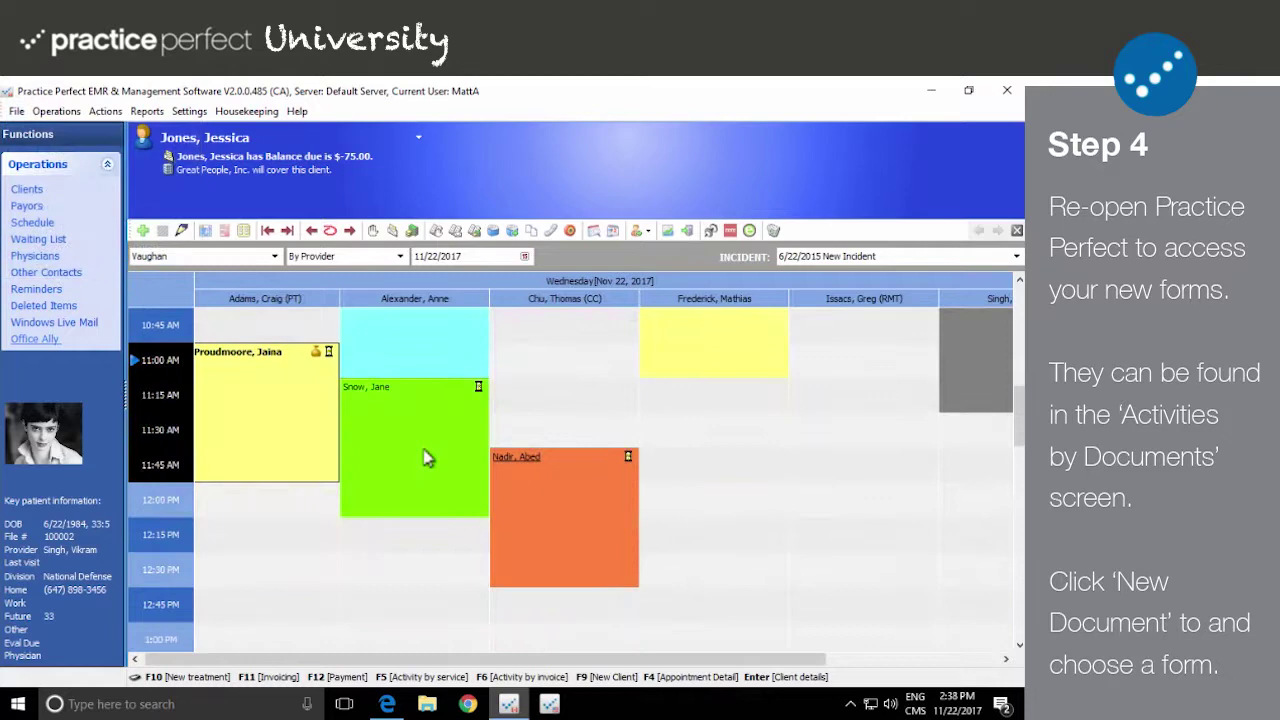
pyautogui.press('Return')
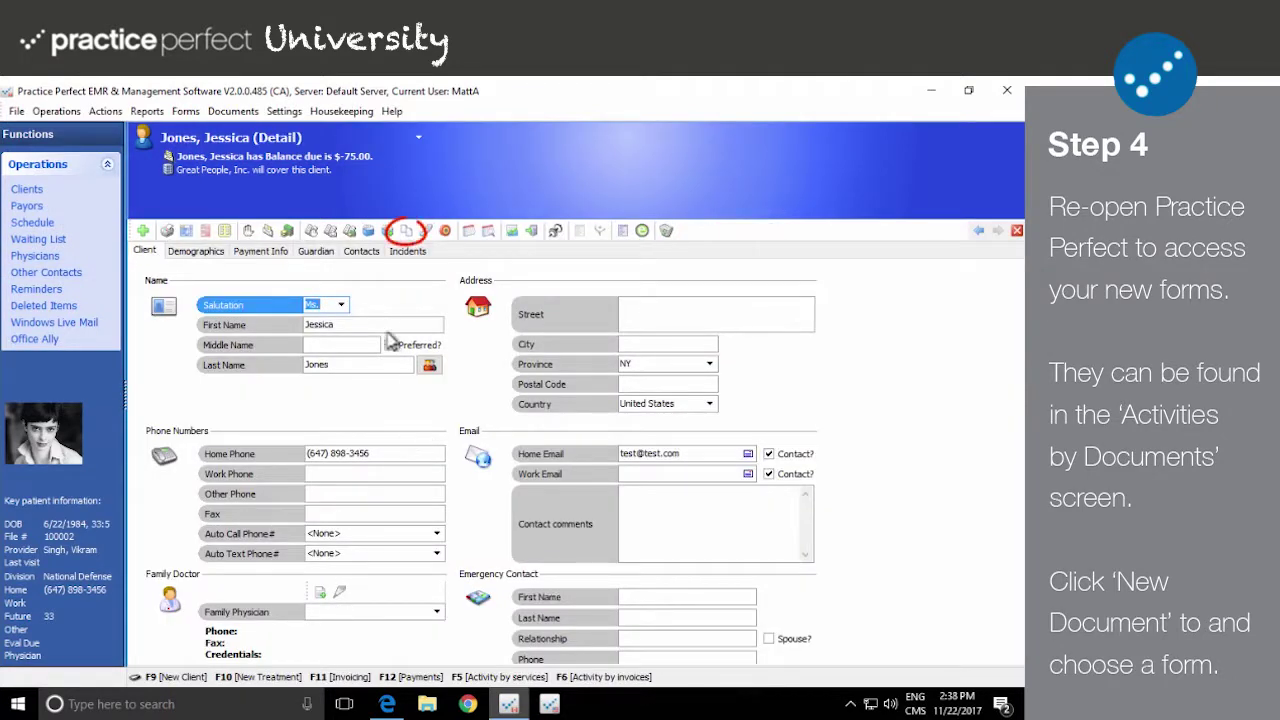
# Add a BERG Balance Scale document under Activities by Document, then return to client details
pyautogui.click(408, 231)
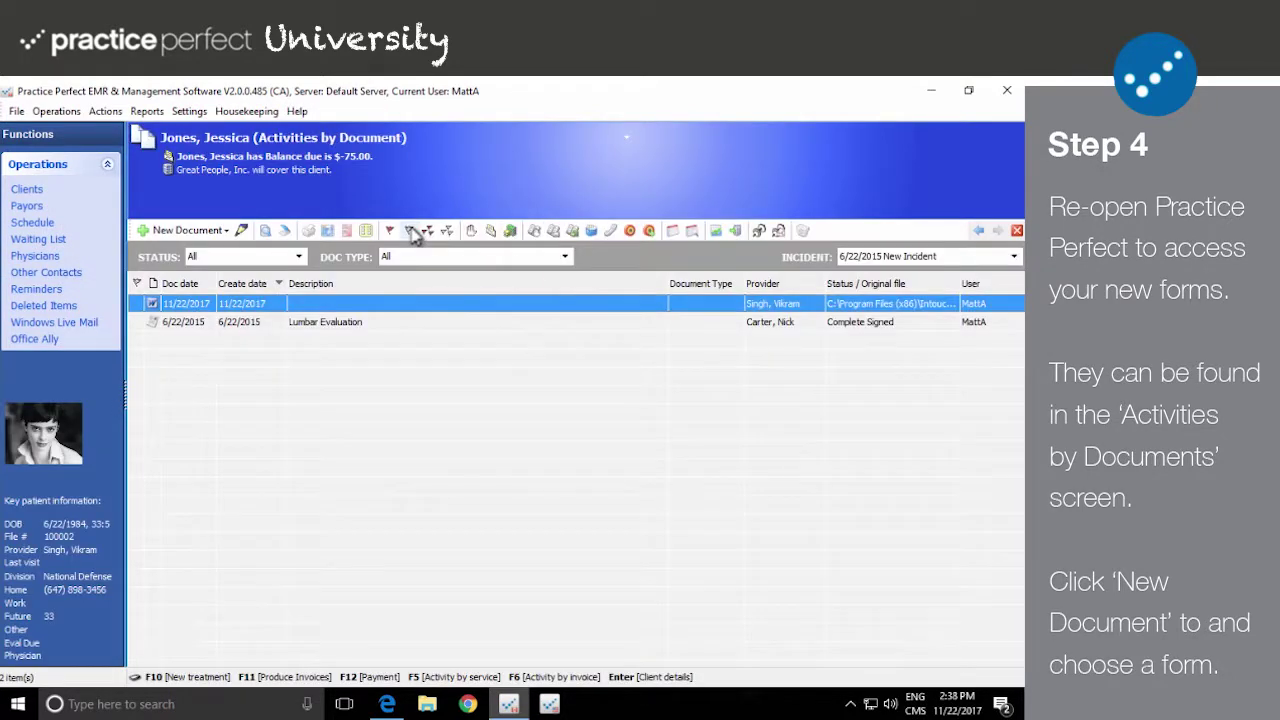
pyautogui.click(188, 230)
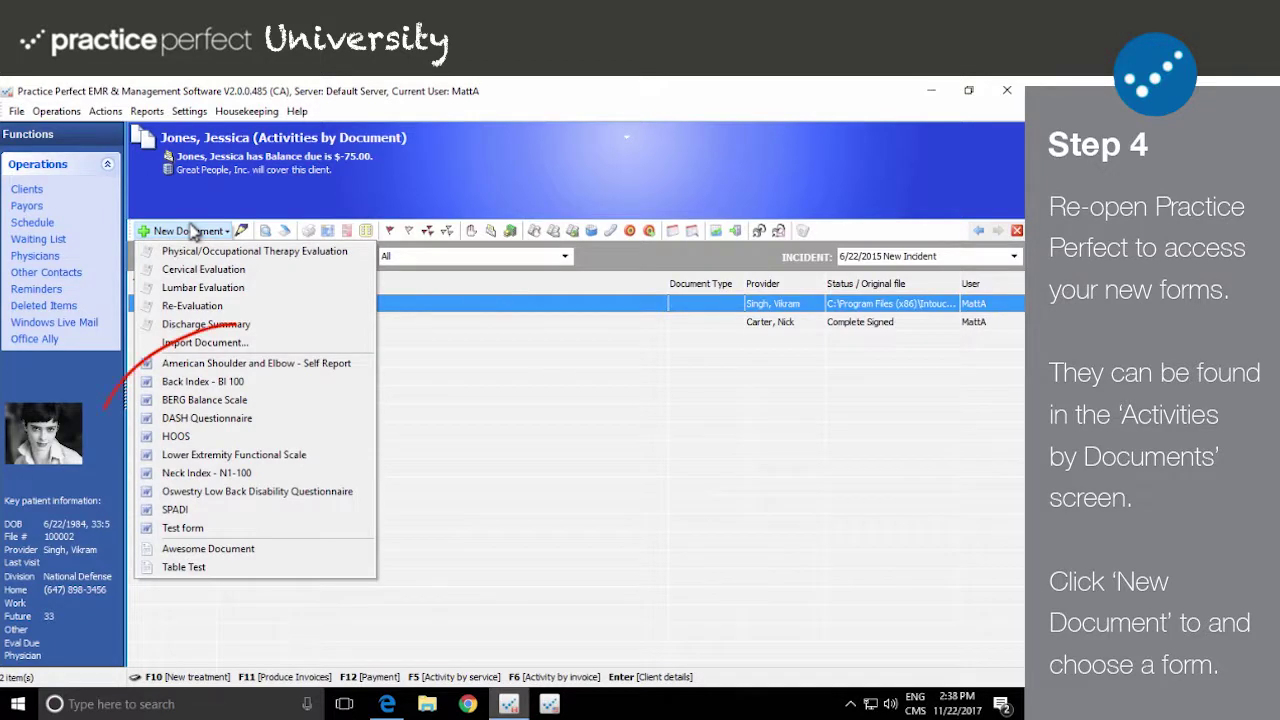
pyautogui.click(270, 401)
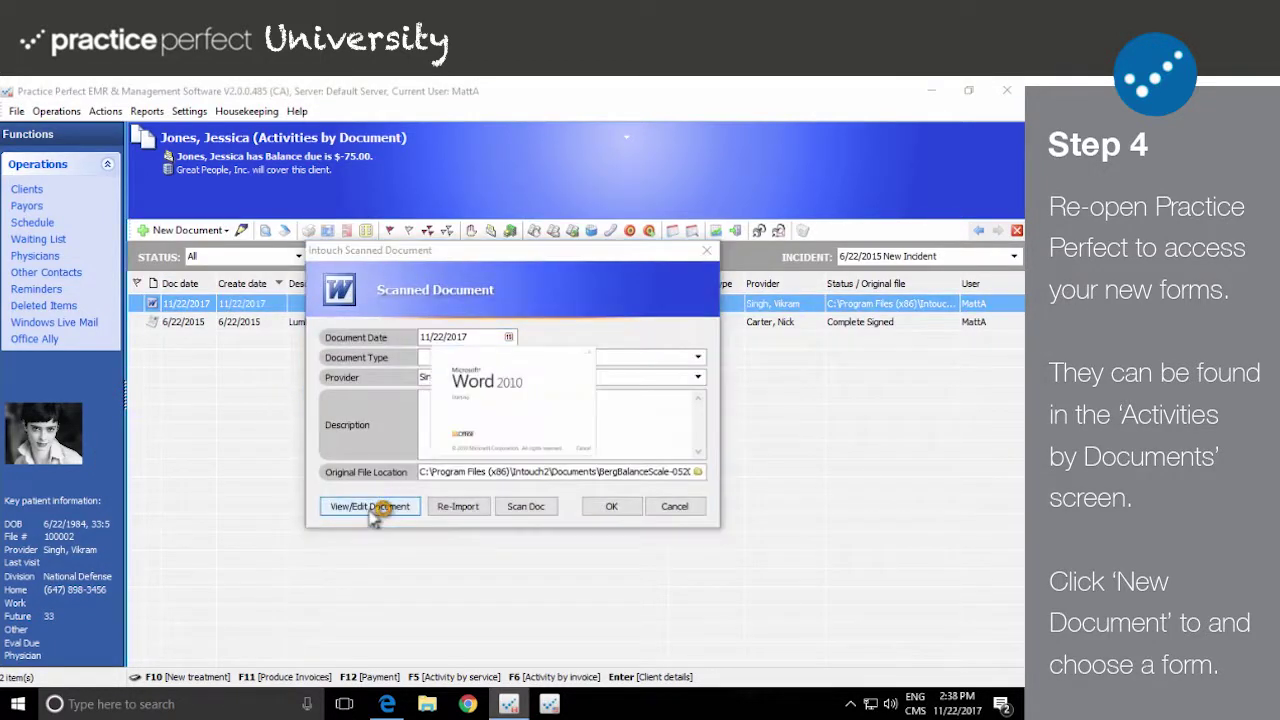
pyautogui.scroll(-3, 371, 508)
pyautogui.scroll(-8, 371, 508)
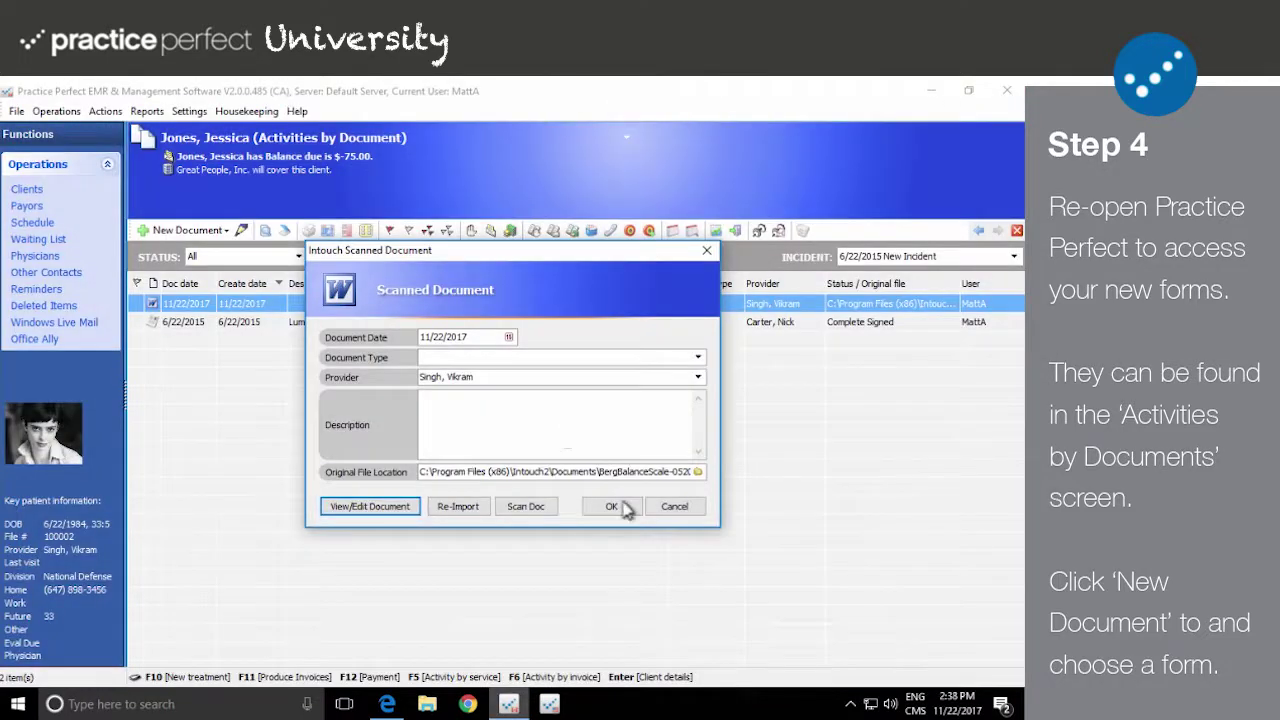
pyautogui.click(628, 510)
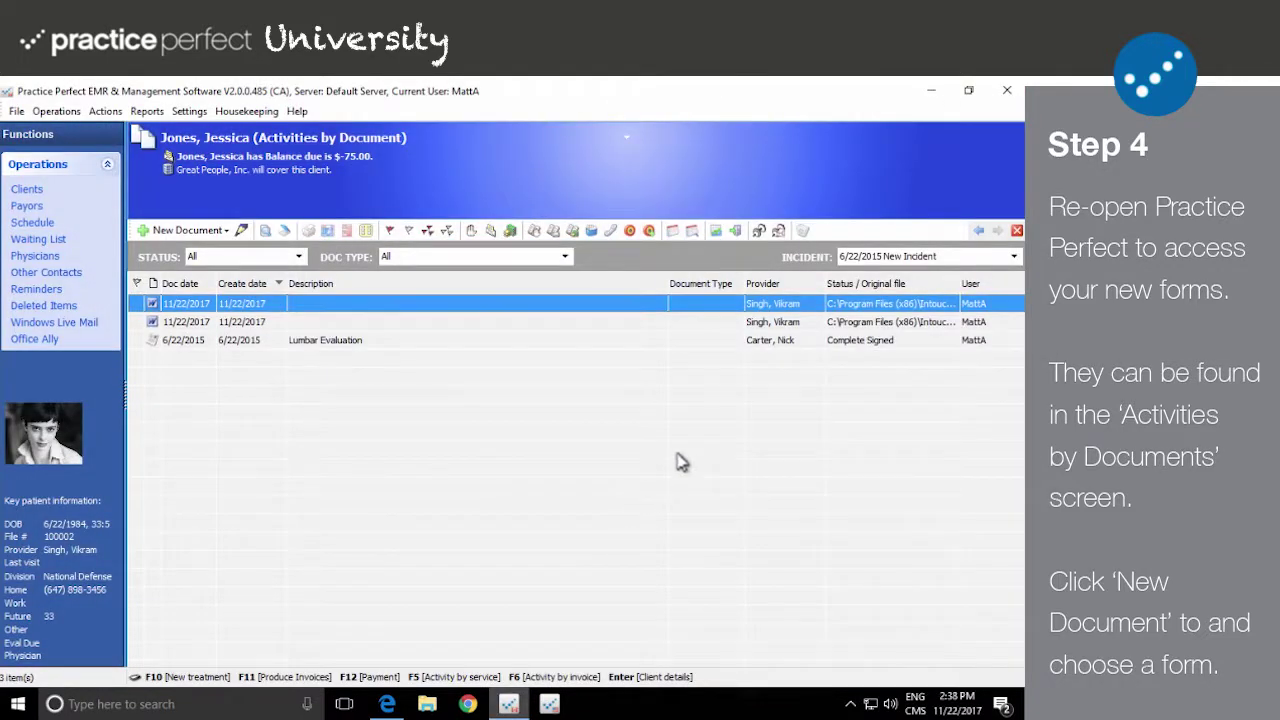
pyautogui.click(978, 231)
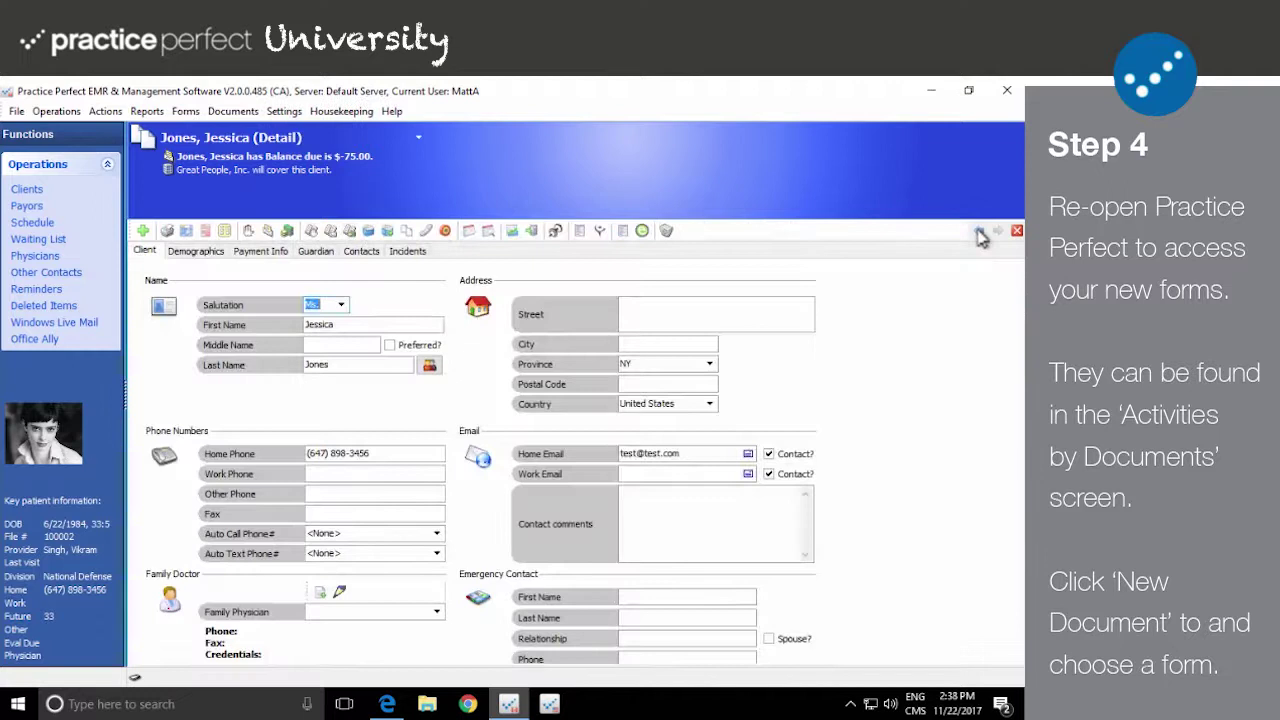
# Generate a Neck Index - N1-100 form for the client and scroll through it in Word
pyautogui.click(231, 111)
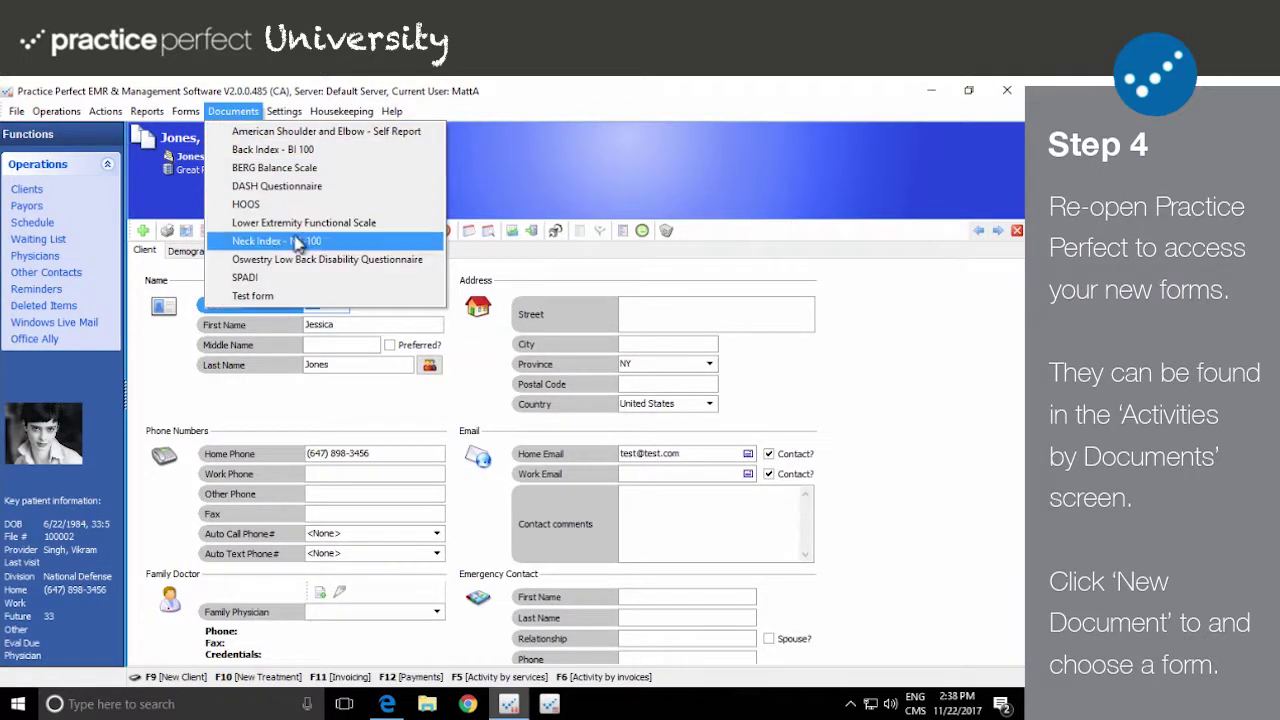
pyautogui.click(298, 243)
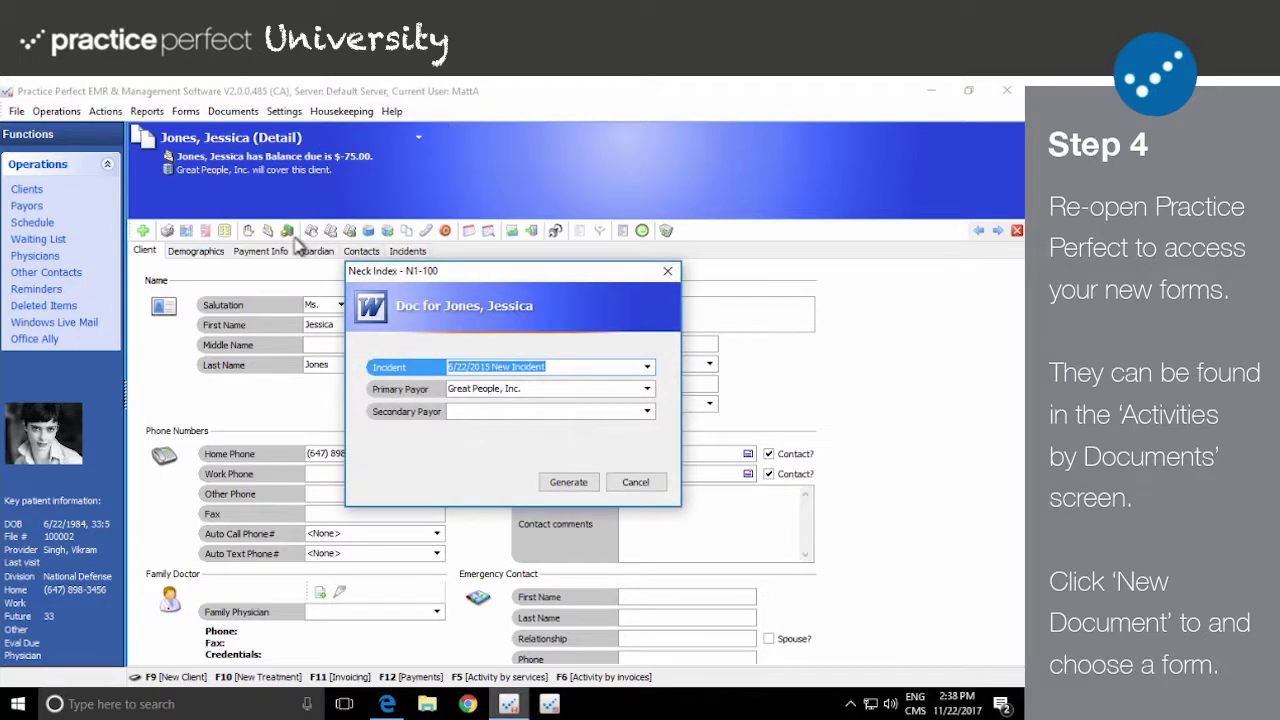
pyautogui.click(566, 478)
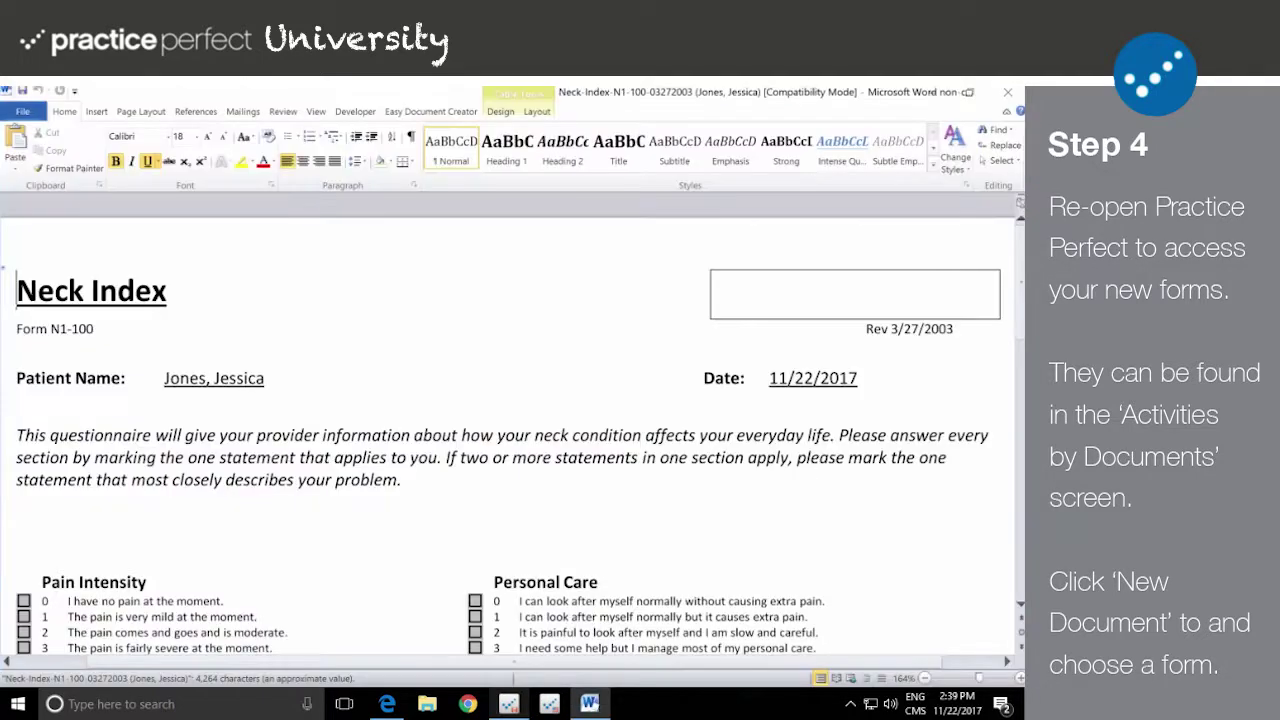
pyautogui.scroll(-3, 575, 477)
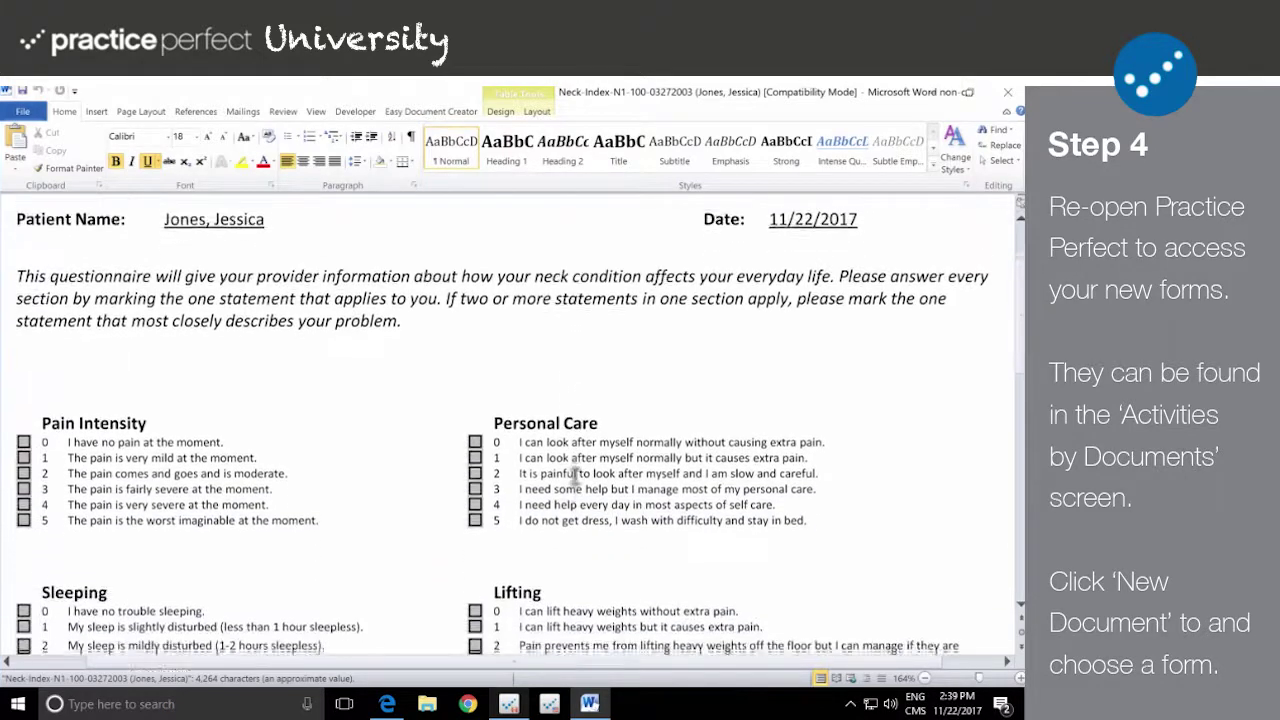
pyautogui.scroll(-2, 575, 477)
pyautogui.scroll(-2, 575, 477)
pyautogui.scroll(-2, 575, 477)
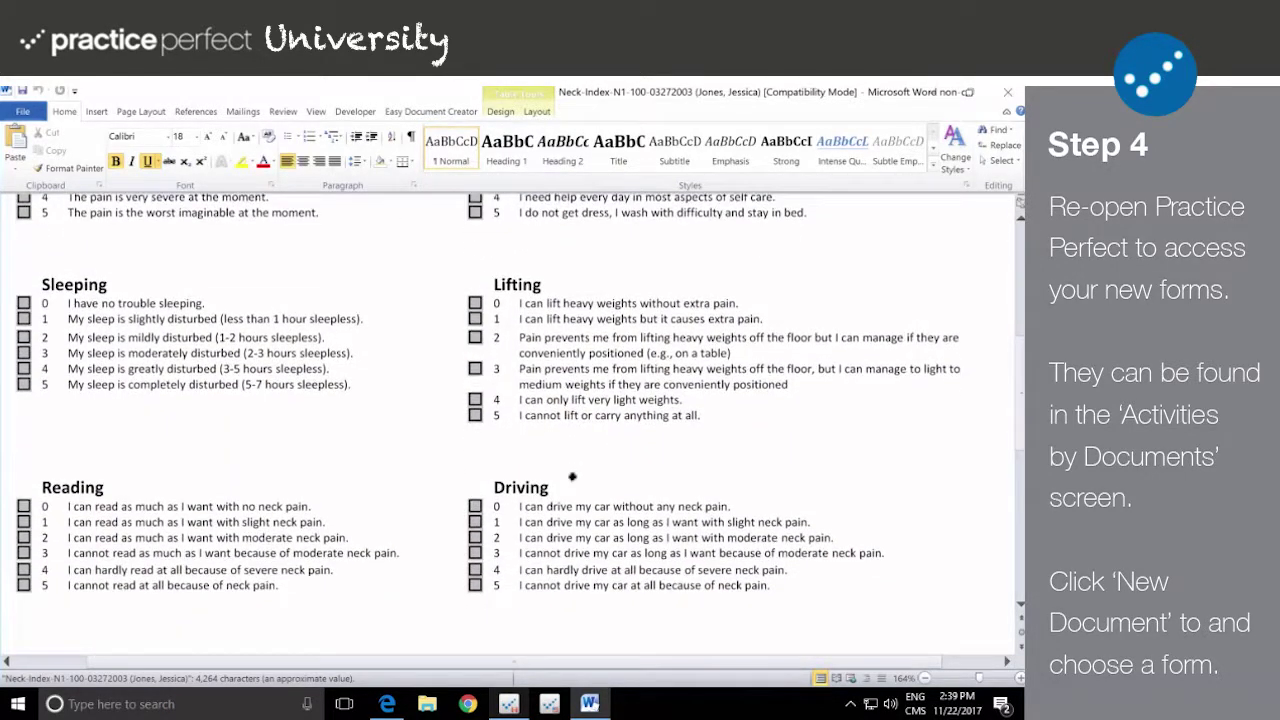